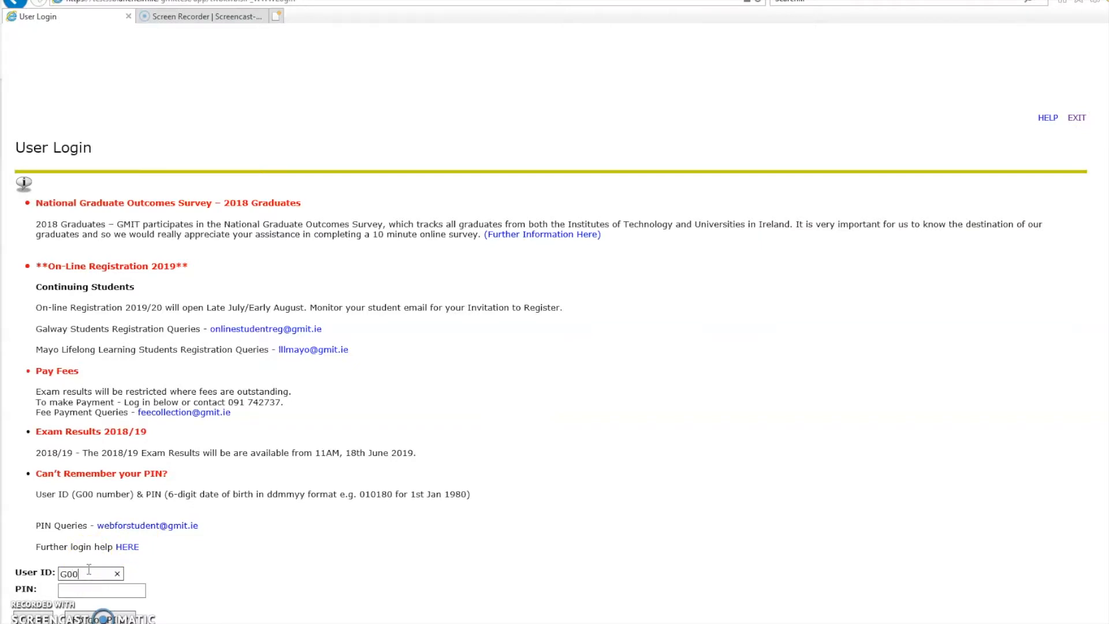
Log in to the student portal with the student's user ID and PIN
key("Tab")
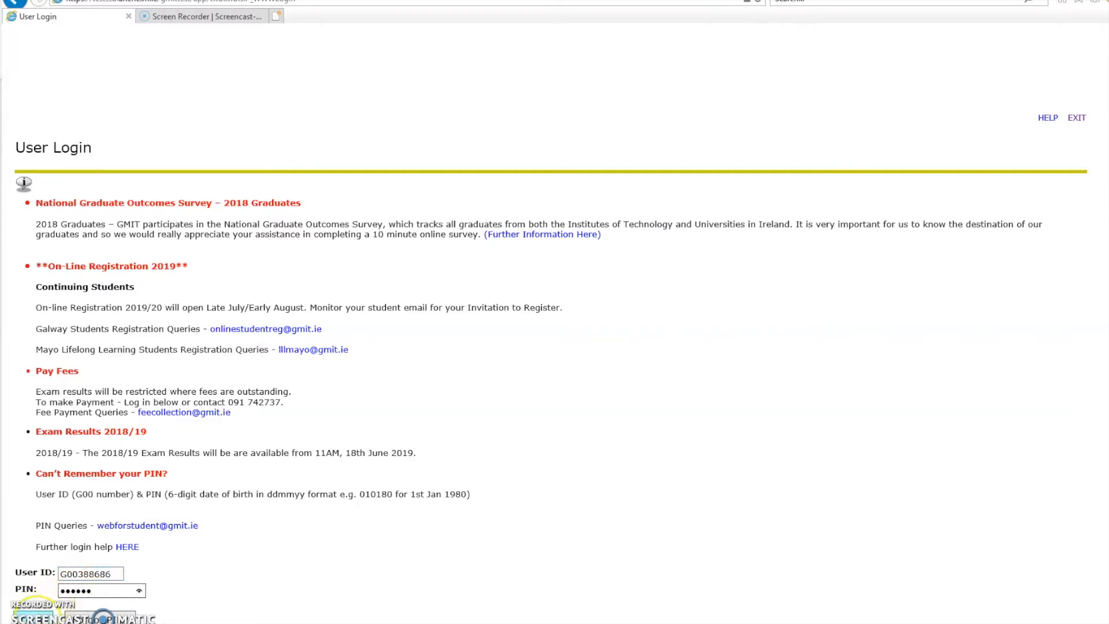
left_click(103, 617)
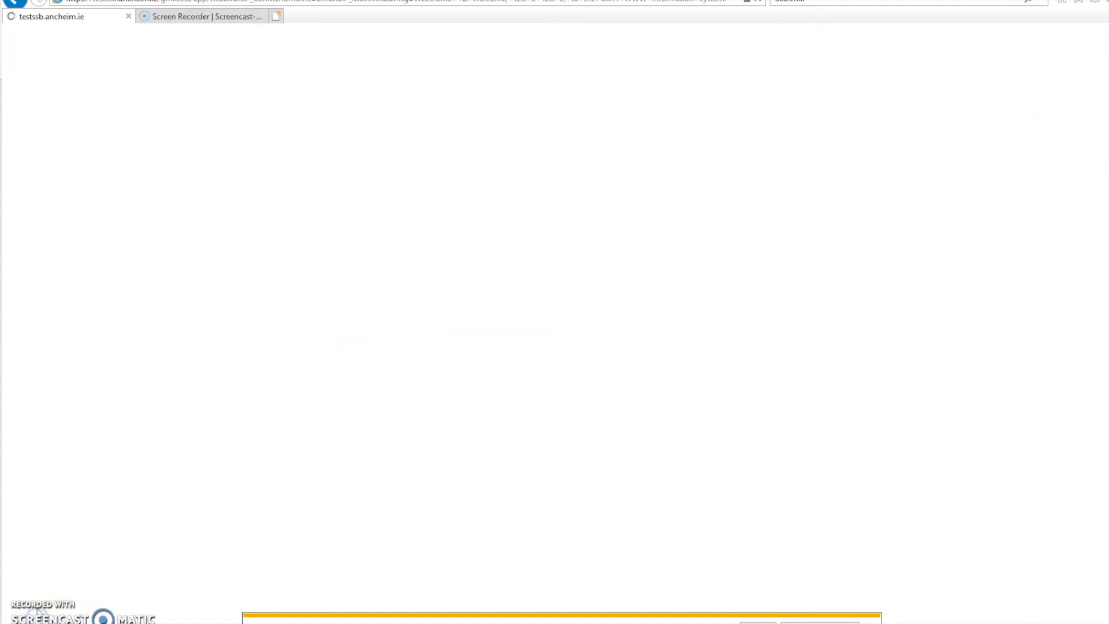
Open Online Registration within Student Services & Financial Aid and submit the Full Academic Year 2020/21 Bachelor of Business (L8) programme
left_click(146, 365)
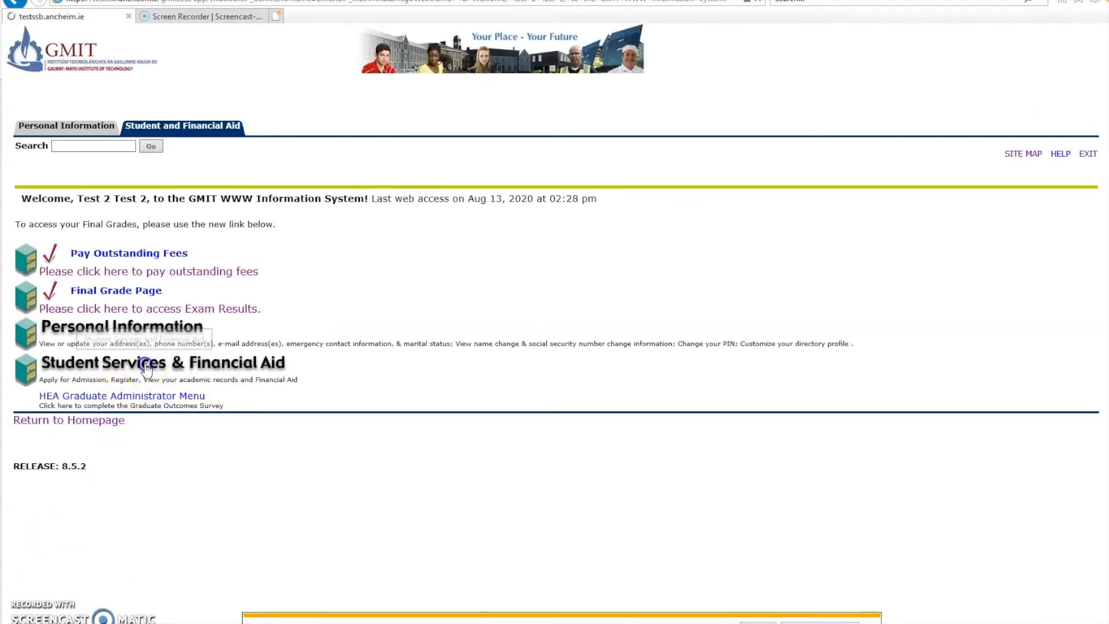
left_click(50, 248)
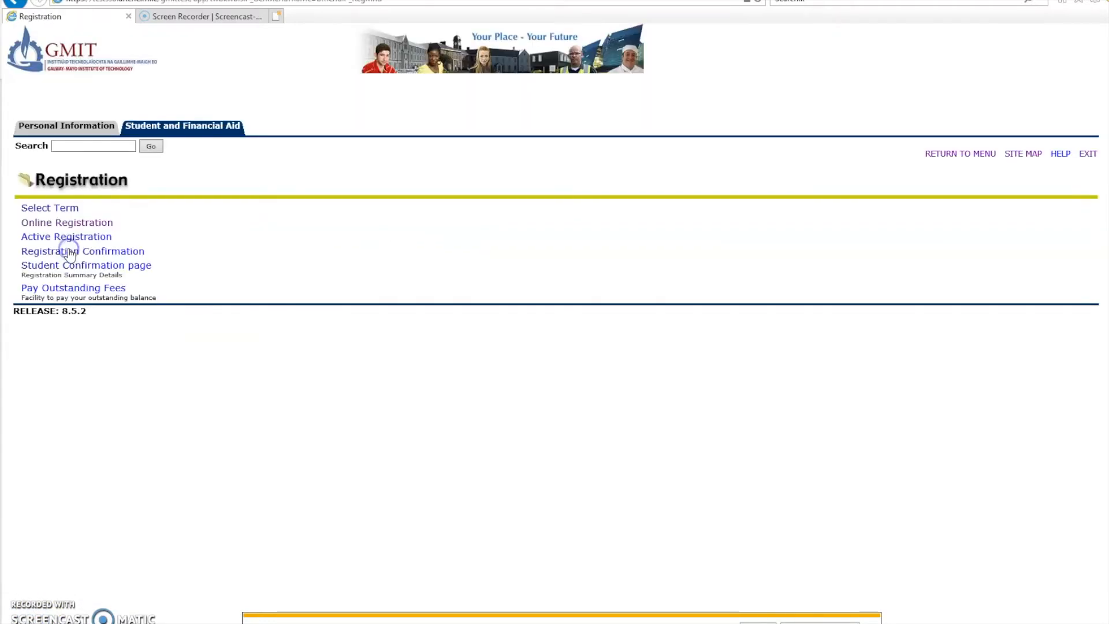
left_click(67, 224)
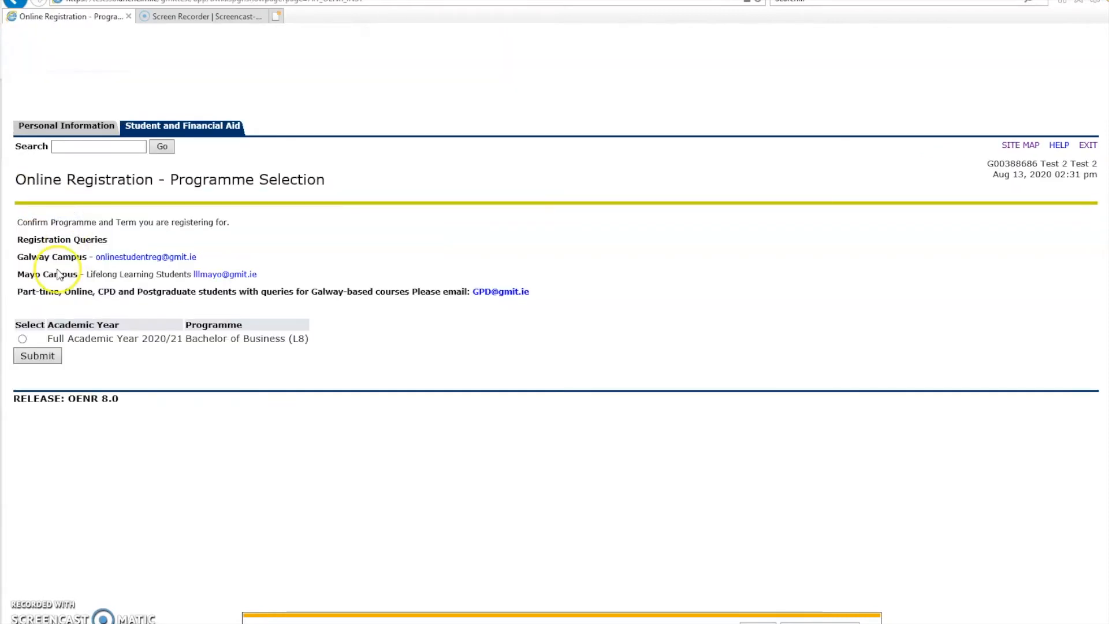
left_click(23, 339)
left_click(29, 356)
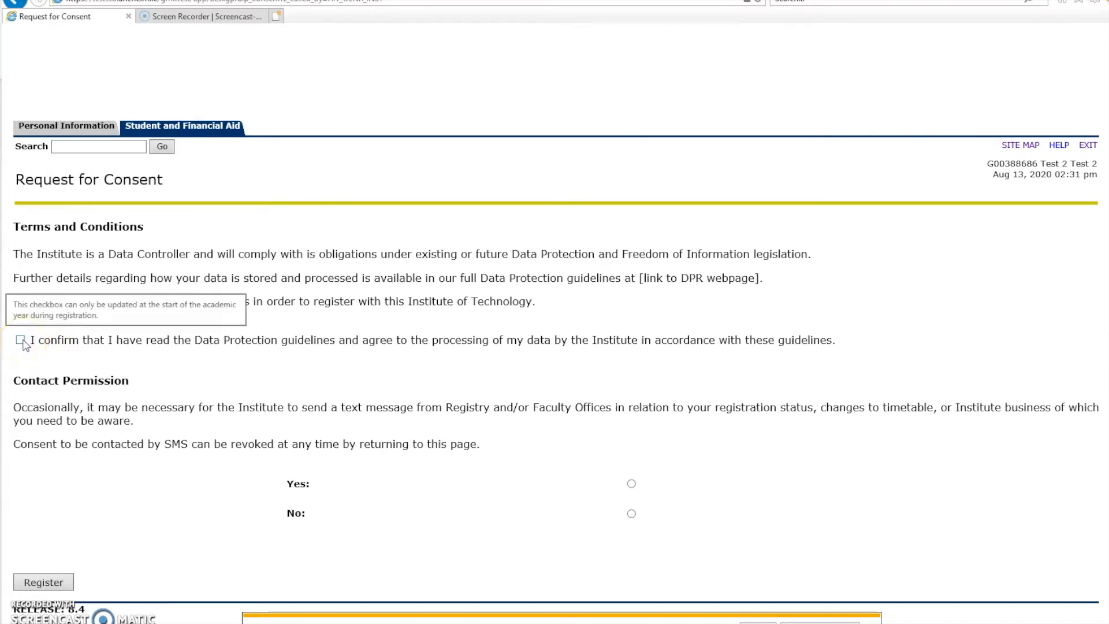
Agree to the Data Protection guidelines, answer Yes to SMS contact permission, and submit the consent form to register
left_click(21, 340)
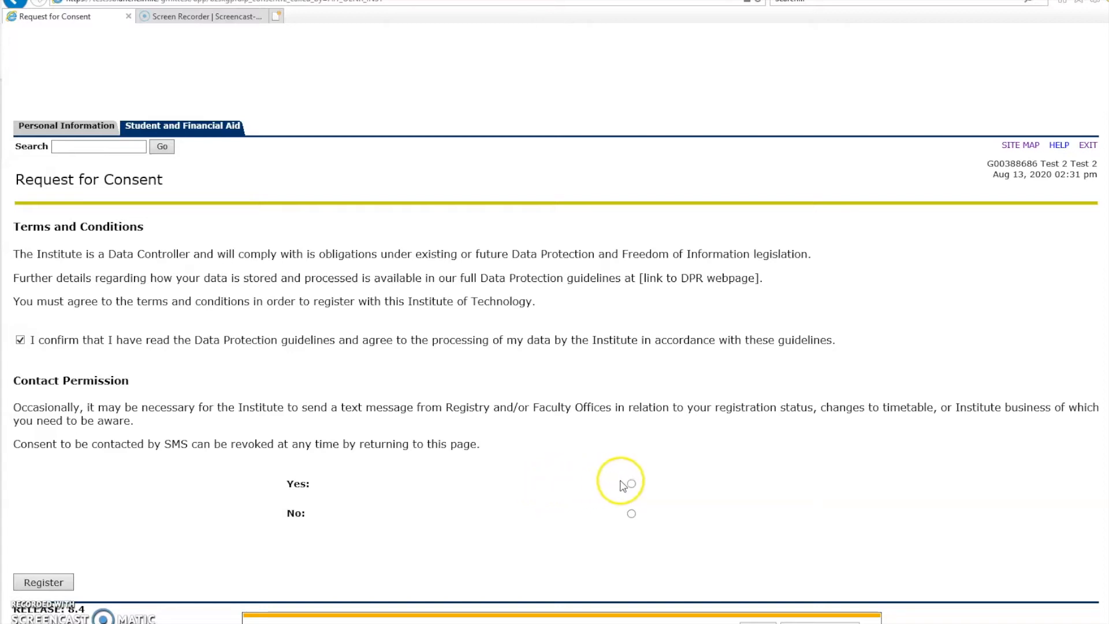
left_click(631, 484)
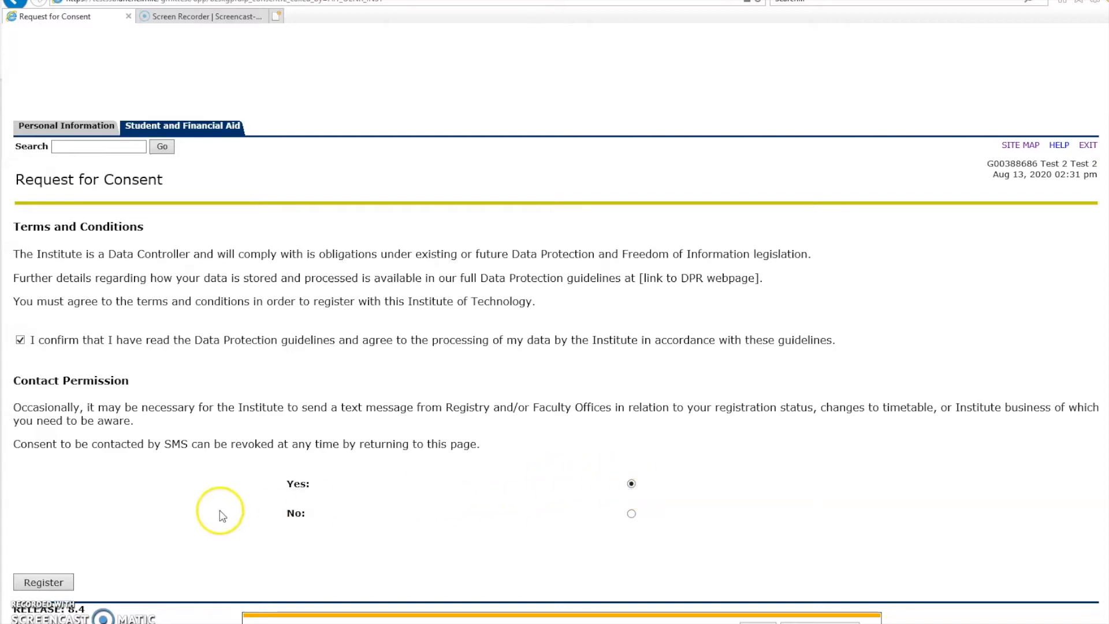
left_click(43, 582)
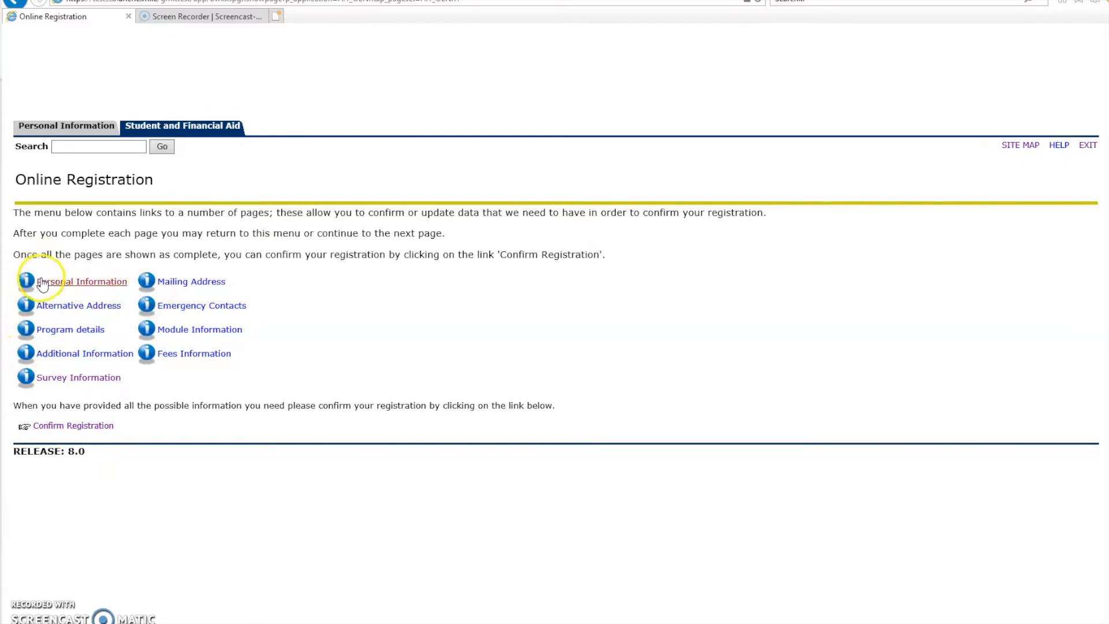
Open the Personal Information page from the registration checklist, enter "none" as the PPS Number, and continue
left_click(58, 282)
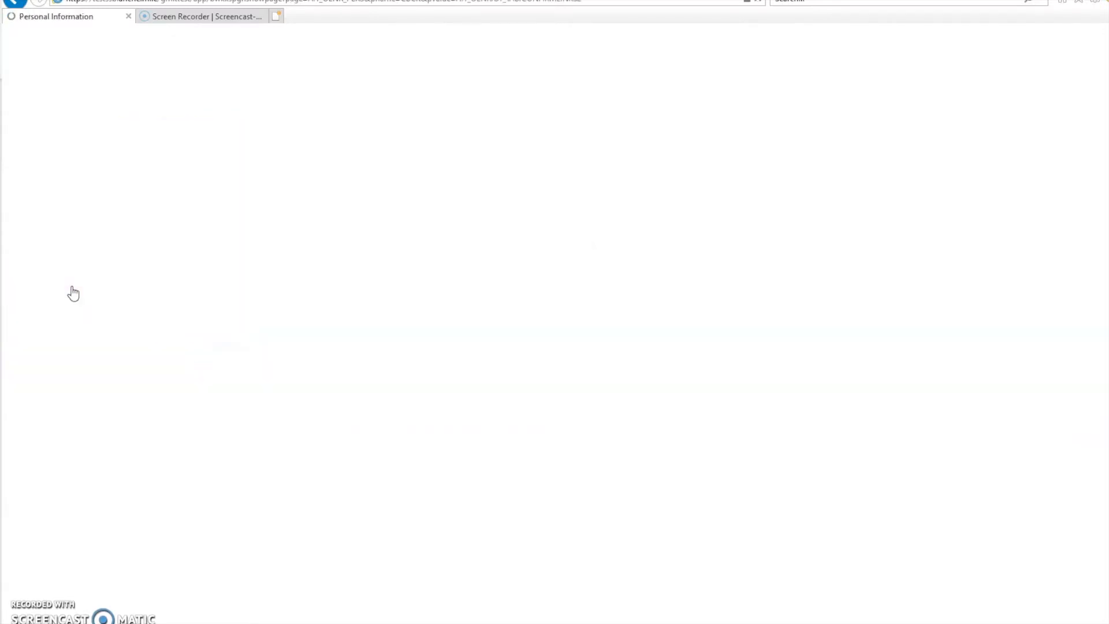
type("none")
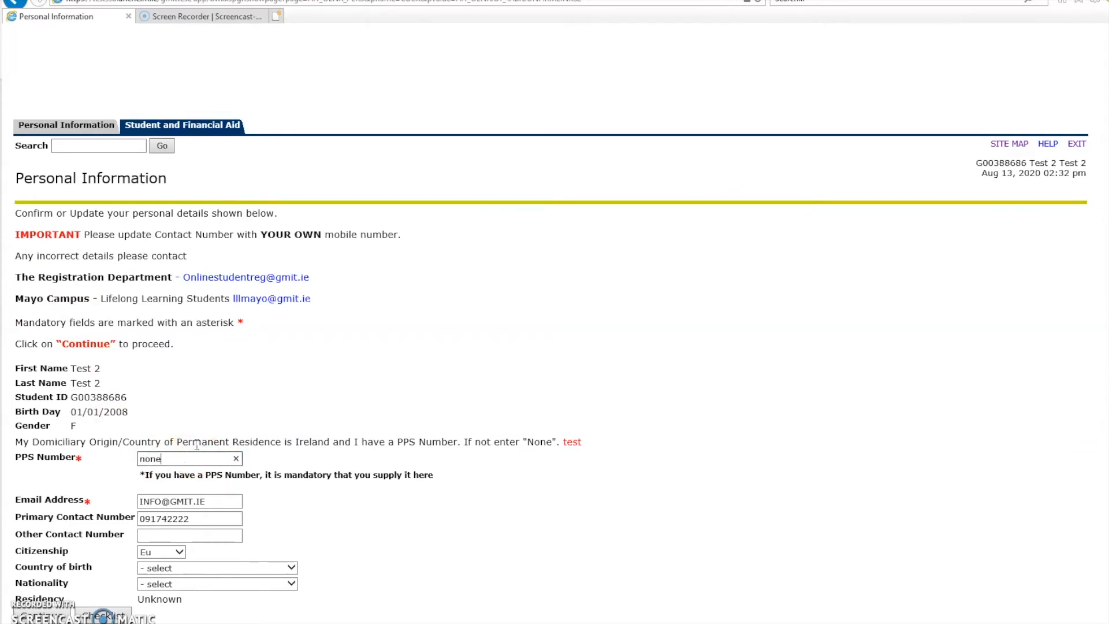
left_click(214, 499)
left_click(214, 500)
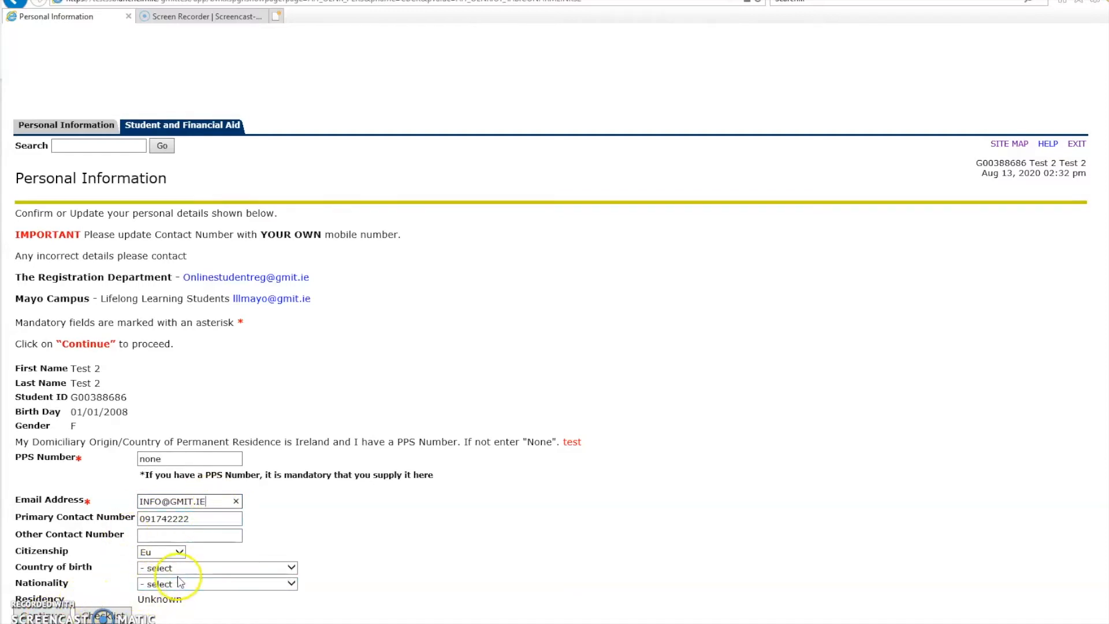
left_click(39, 614)
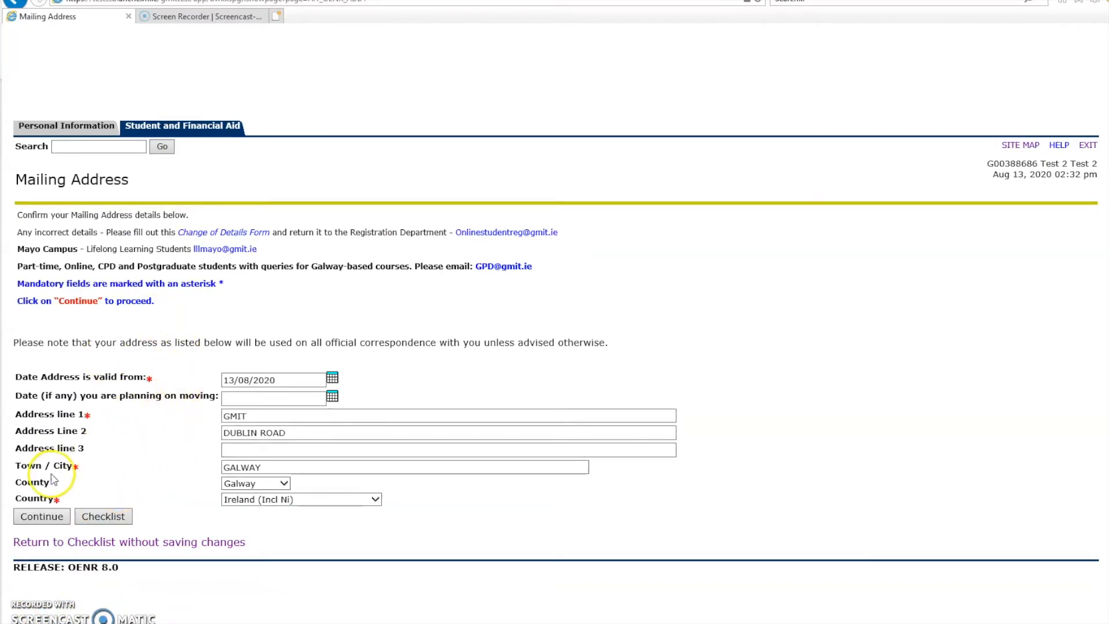
Accept the Mailing Address and Alternative Address pages as they stand and continue to the emergency contact page
left_click(36, 520)
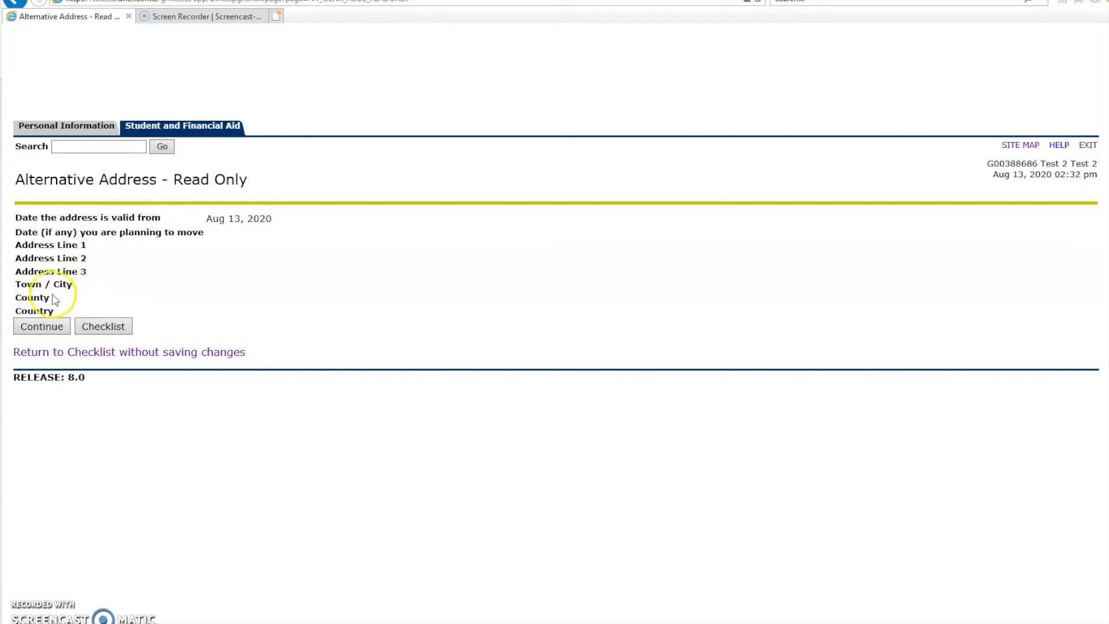
left_click(52, 330)
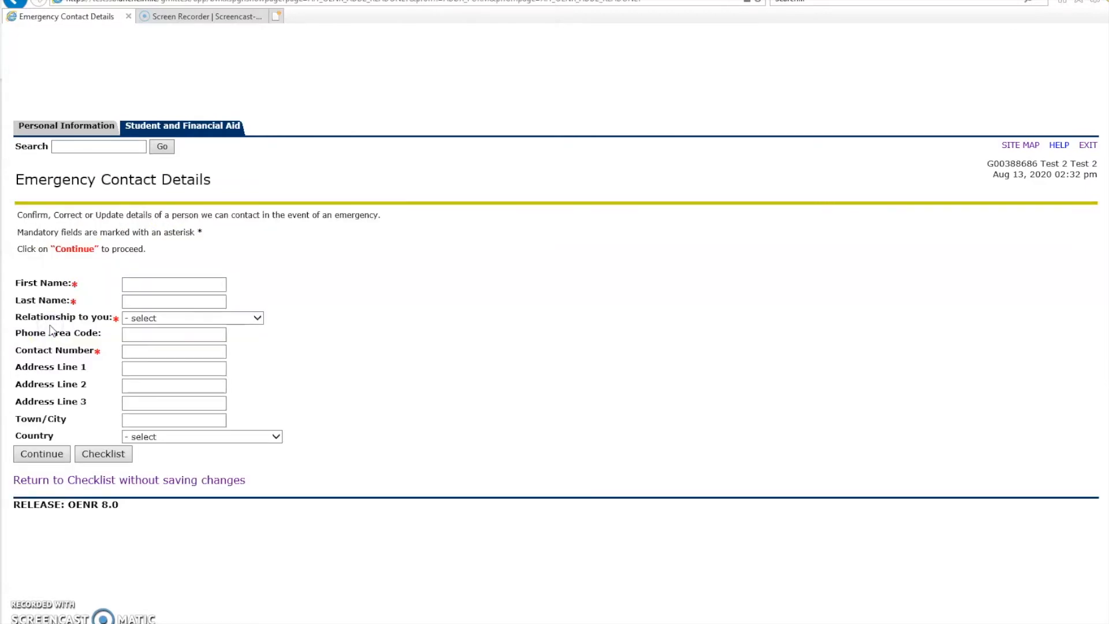
Fill in the emergency contact's first name, last name and contact number, set the relationship to Mother, and continue
left_click(149, 282)
type("J")
key("Tab")
type("R")
left_click_drag(153, 317, 160, 413)
left_click(145, 353)
type("091222222")
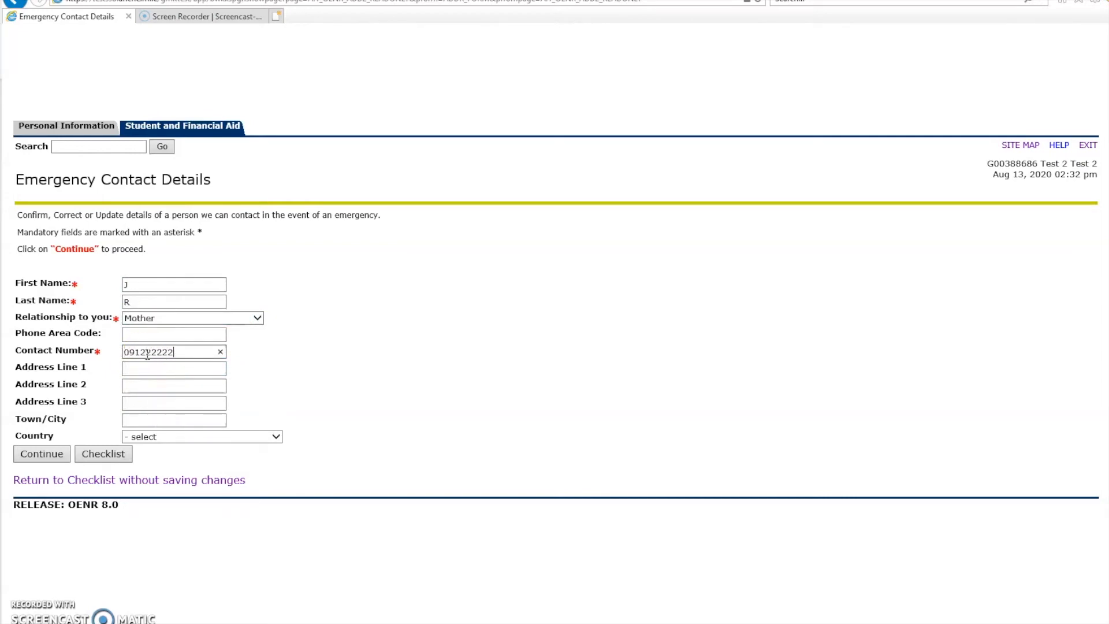
left_click(41, 453)
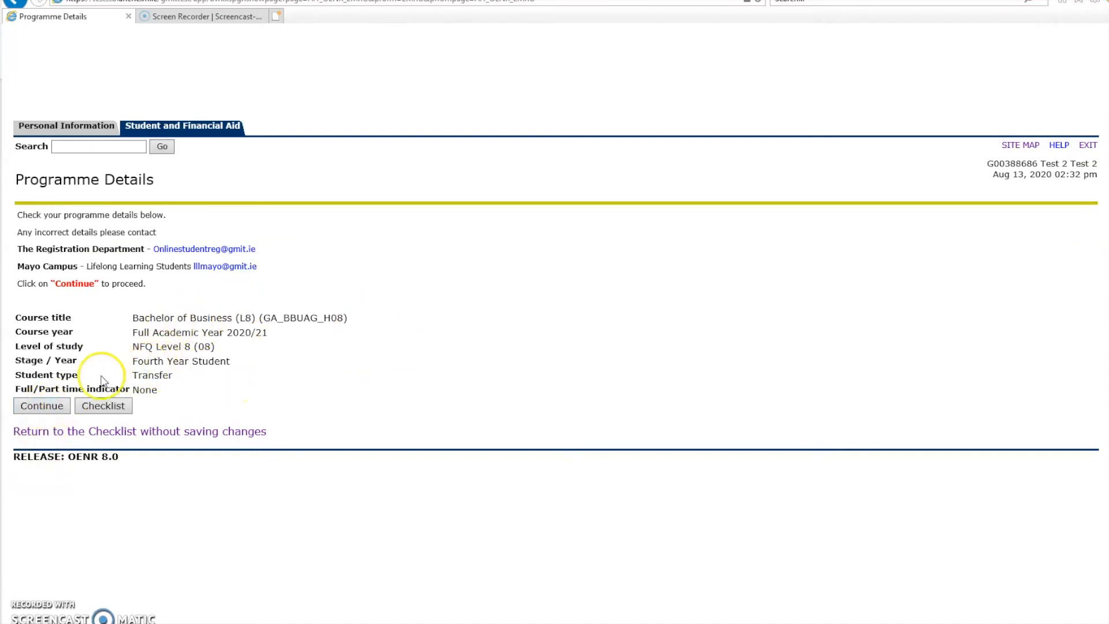
Accept the Programme Details and Module Information pages and continue to the previous institutions questions
left_click(45, 406)
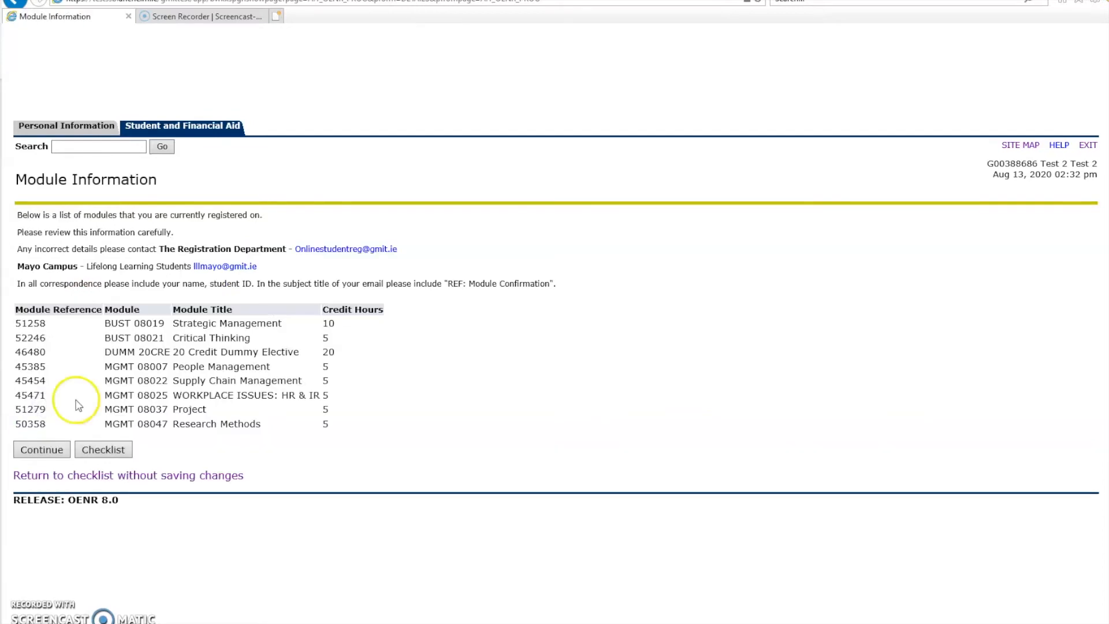
left_click(42, 456)
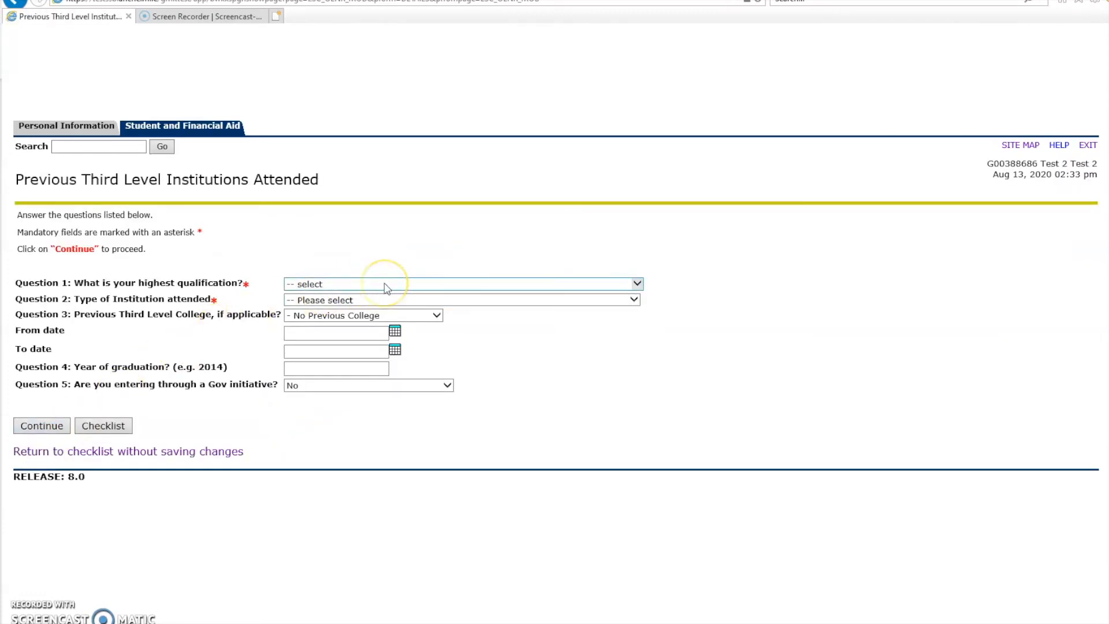
Set highest qualification to Leaving Certificate (NFQ Level 4/5), institution type to Other and previous college to No Previous College, then continue
left_click(385, 285)
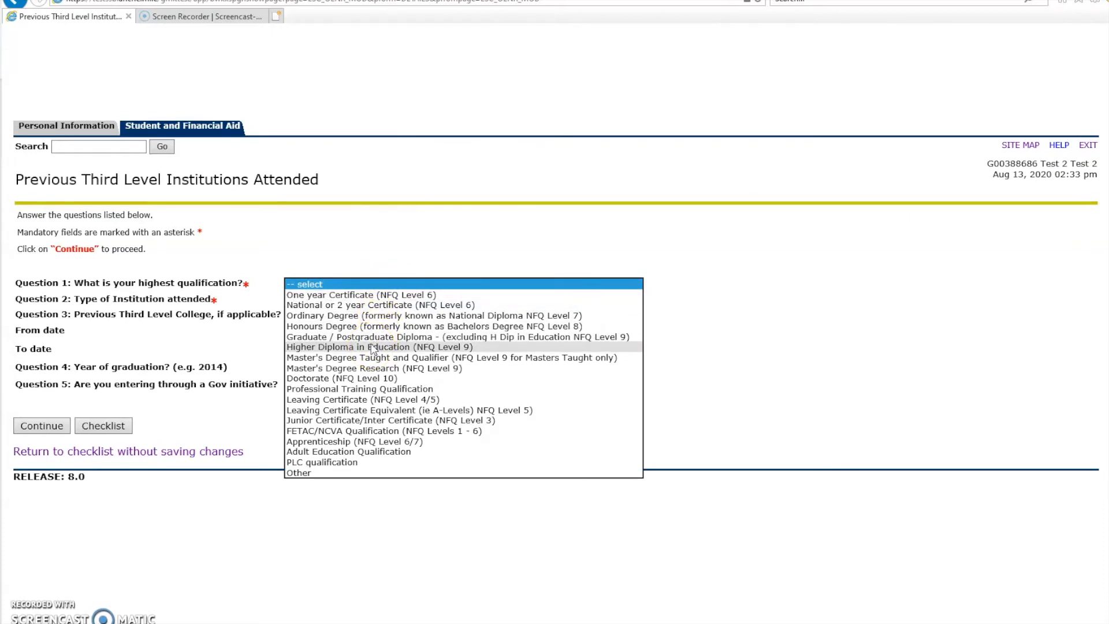
left_click(341, 399)
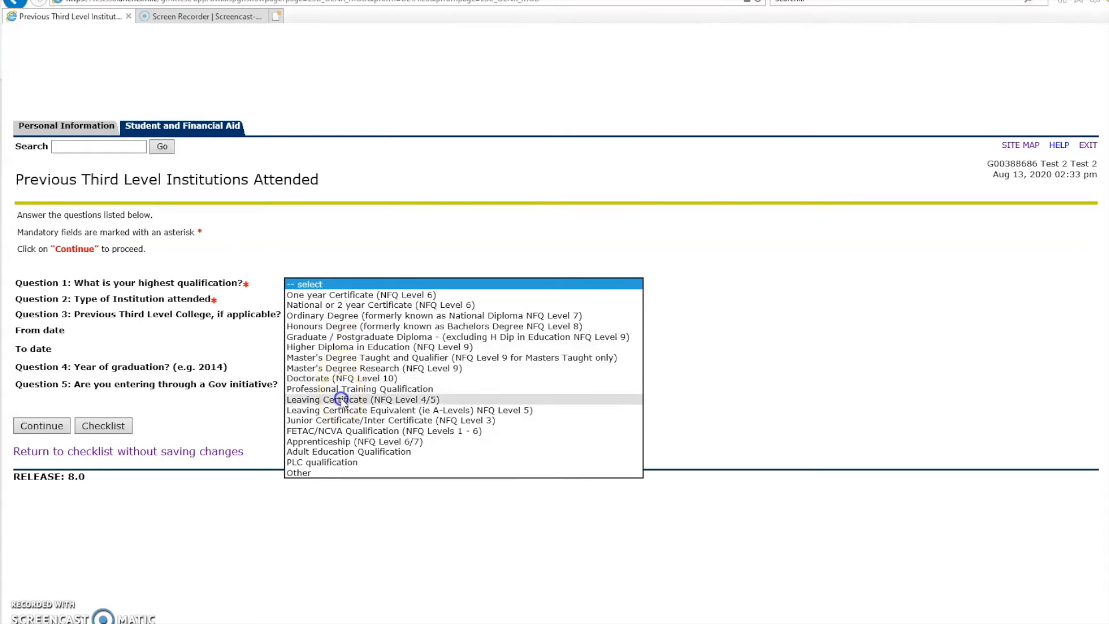
left_click(347, 301)
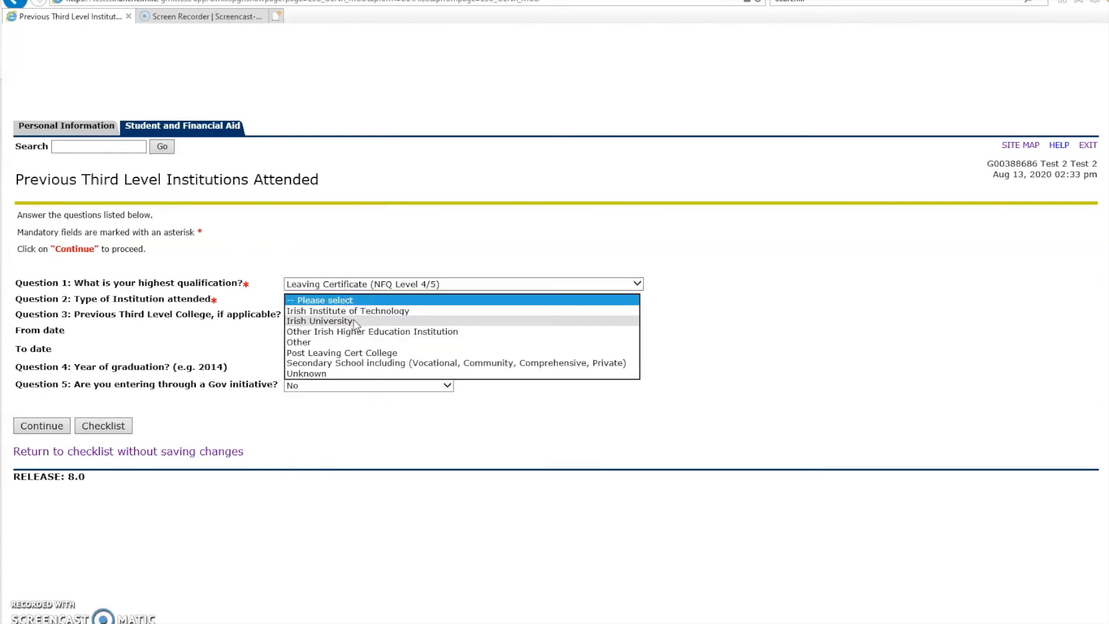
left_click(346, 341)
left_click(351, 317)
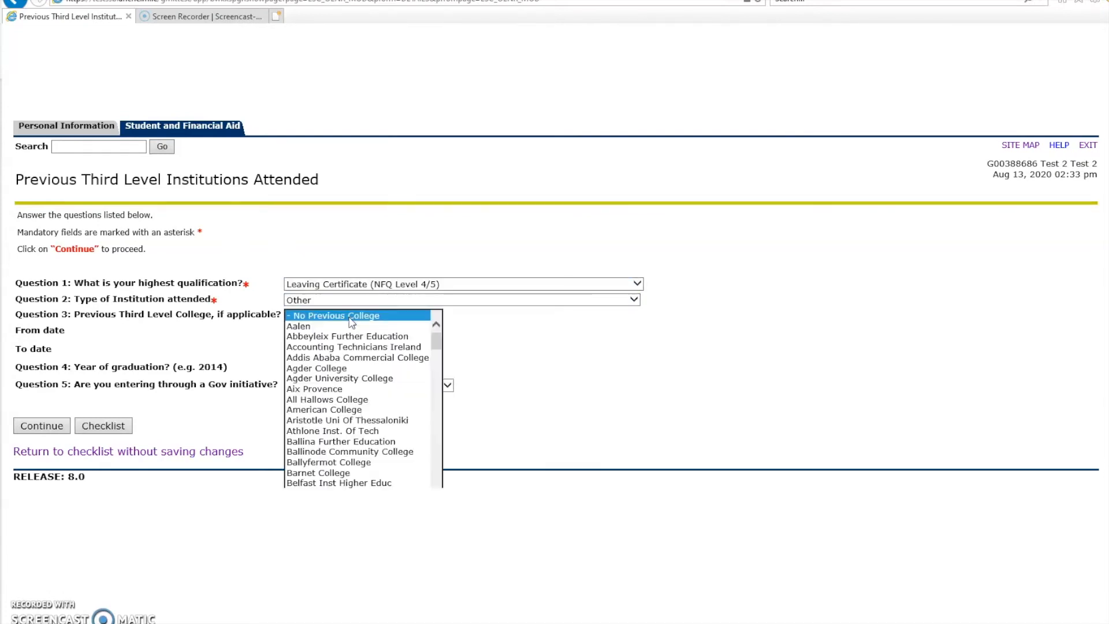
left_click(351, 318)
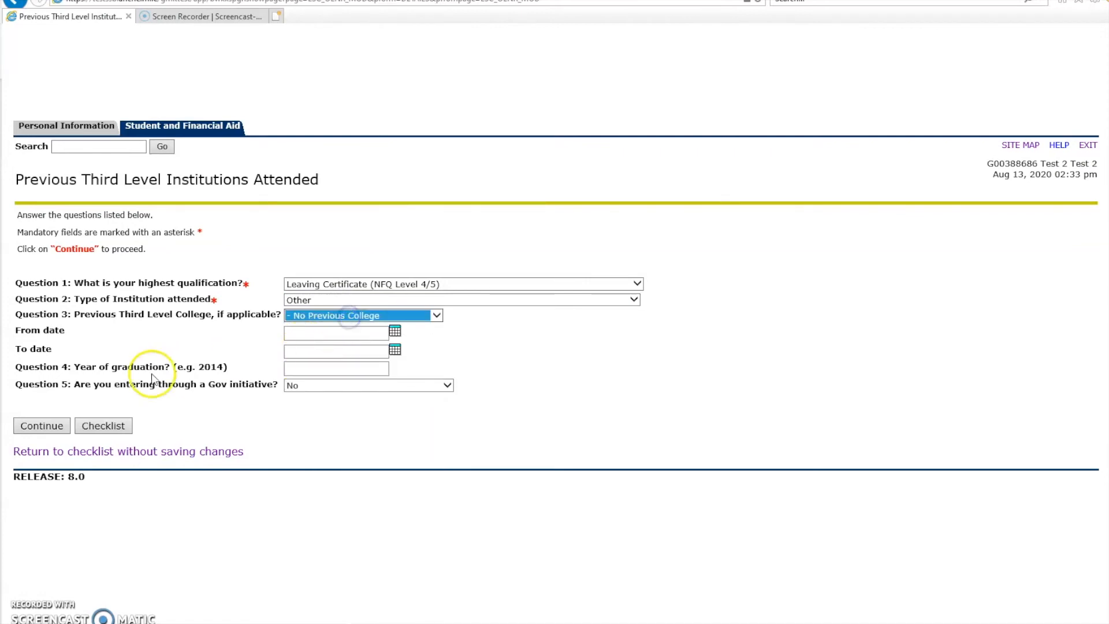
left_click(42, 426)
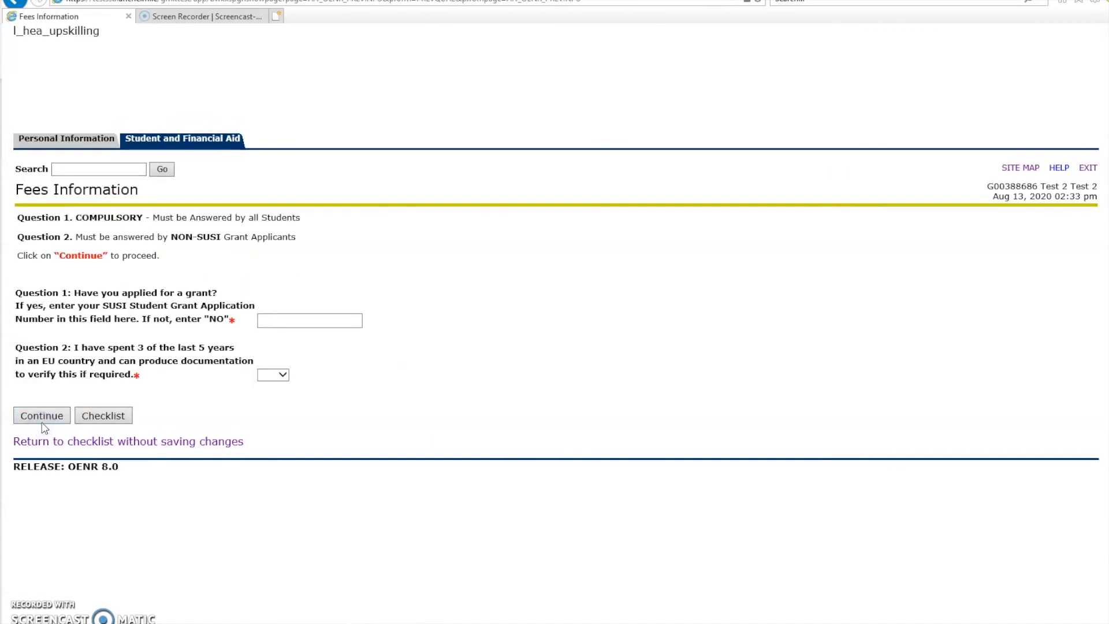
Answer NO to the grant application question and Yes to the EU residency question on the Fees Information page, and continue
left_click(277, 319)
left_click(284, 344)
left_click(283, 374)
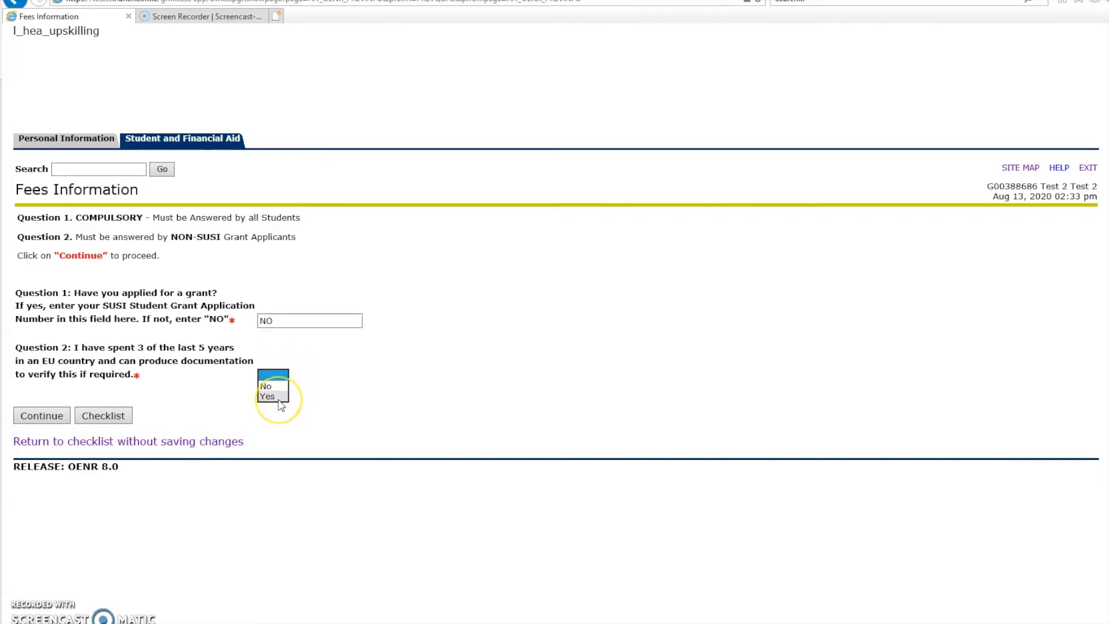
left_click(272, 396)
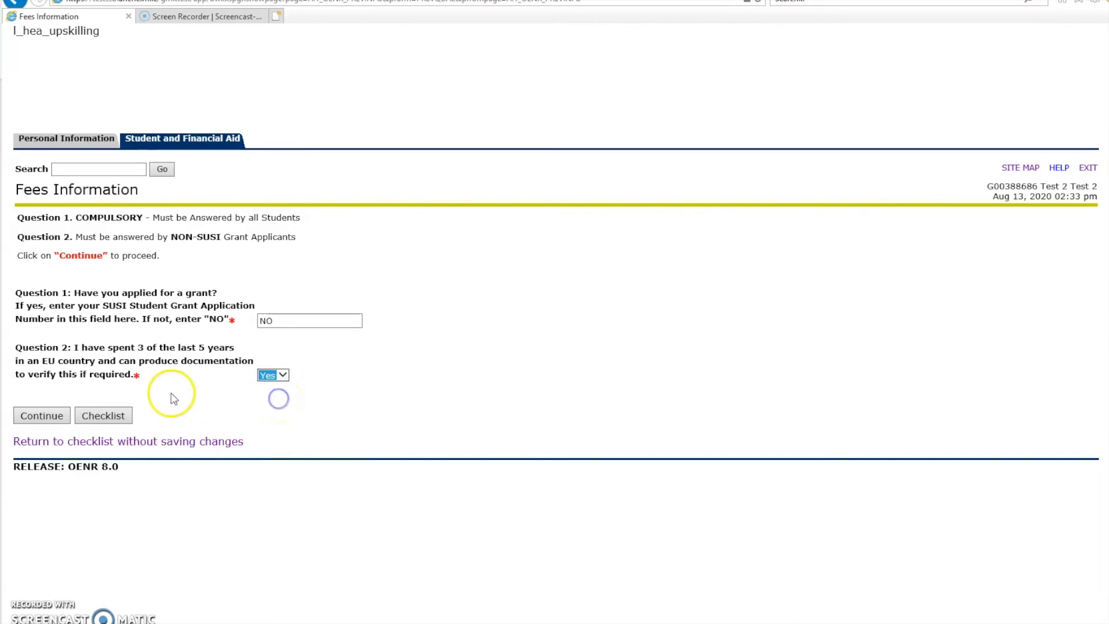
left_click(42, 416)
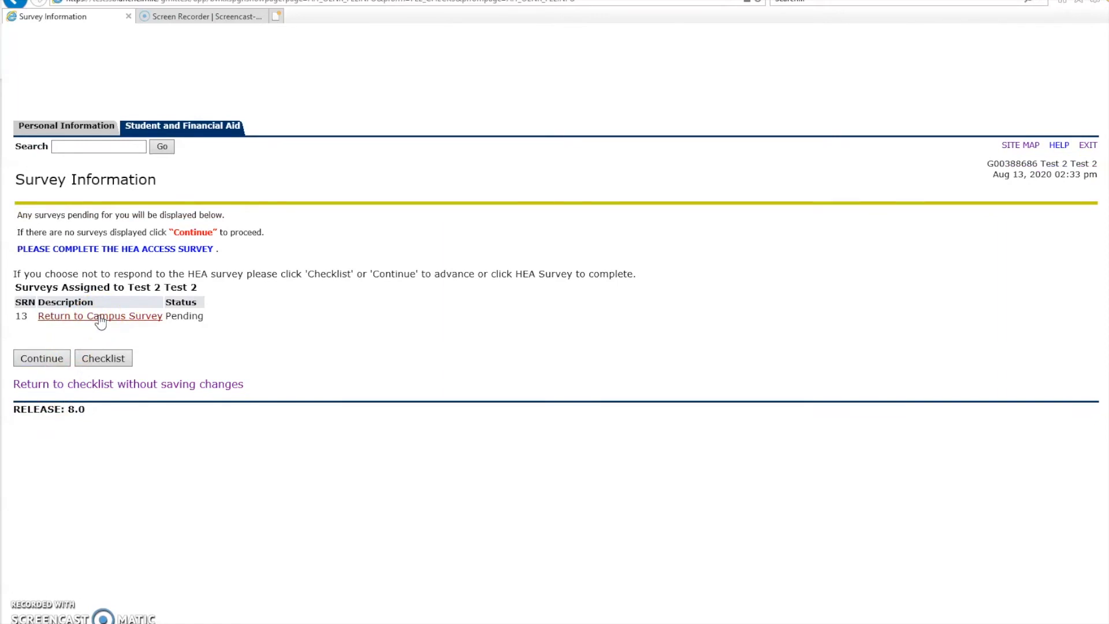
Open the Return to Campus Survey, confirm the privacy notice, and choose School of Business - Galway Campus as the campus attended
left_click(100, 318)
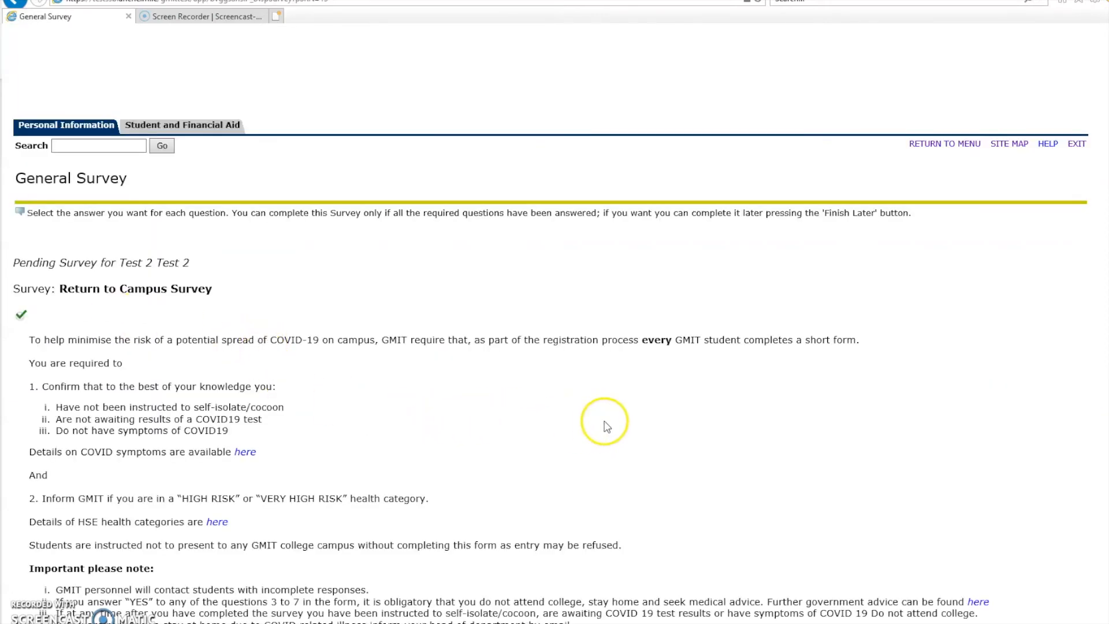
scroll(209, 416, "down", 8)
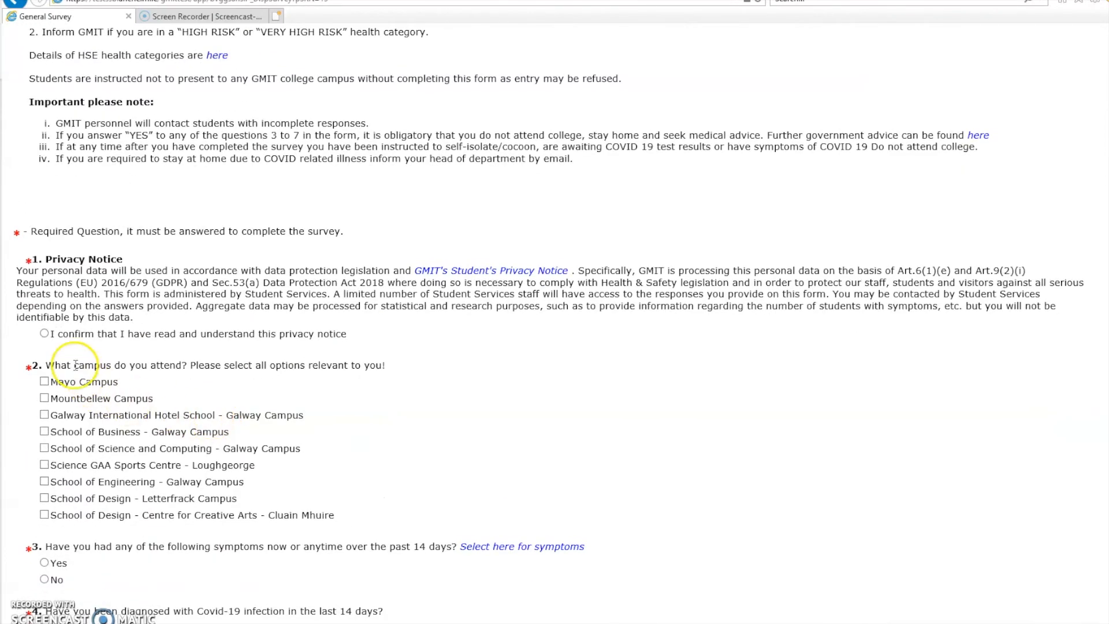
left_click(45, 333)
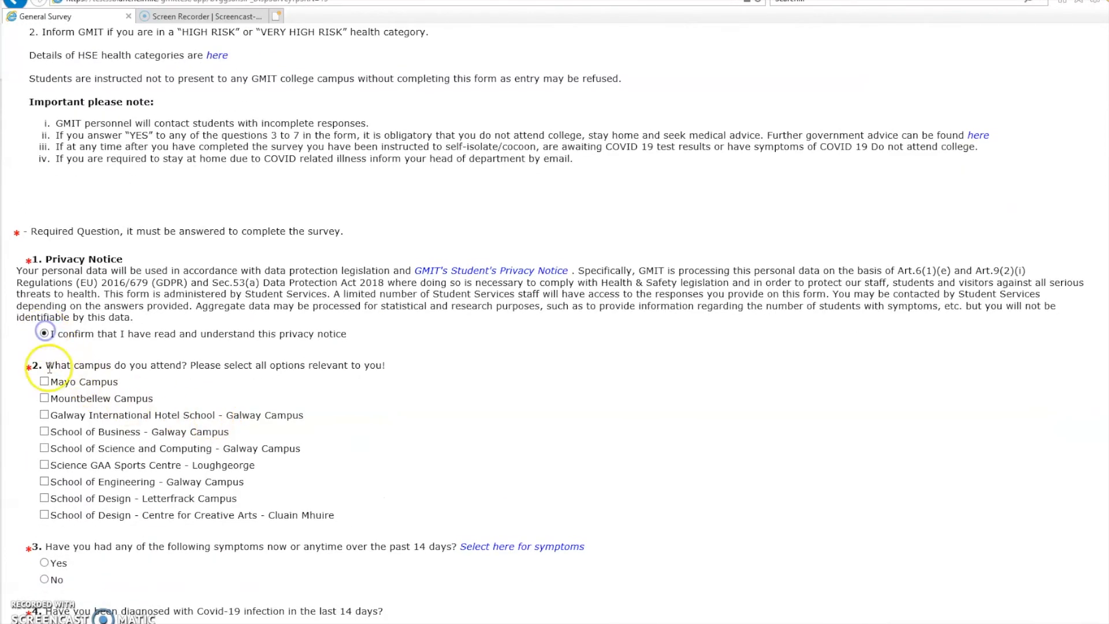
left_click(45, 431)
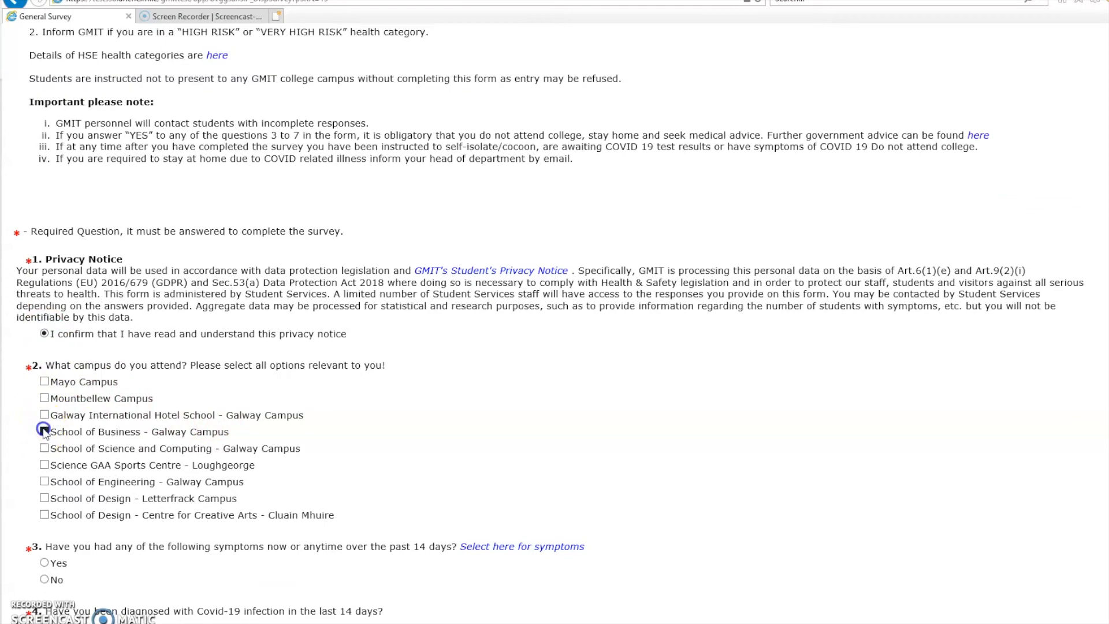
Answer No to survey questions 3 to 7 and choose option A in question 8, confirming not being in a risk category
scroll(57, 358, "down", 6)
left_click(44, 206)
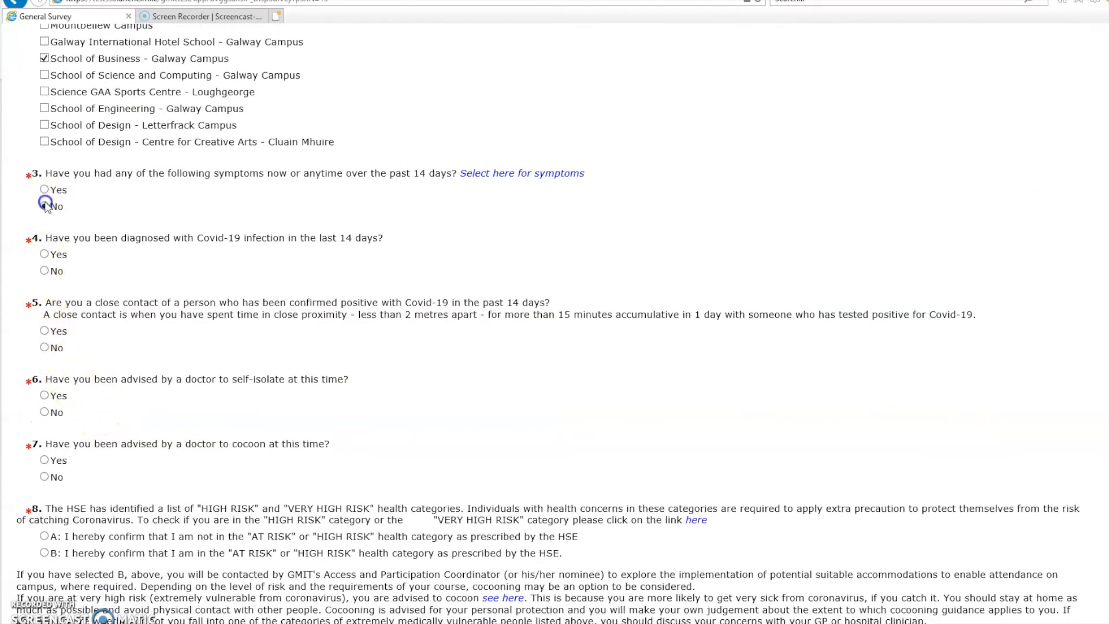
left_click(44, 271)
left_click(44, 348)
left_click(45, 411)
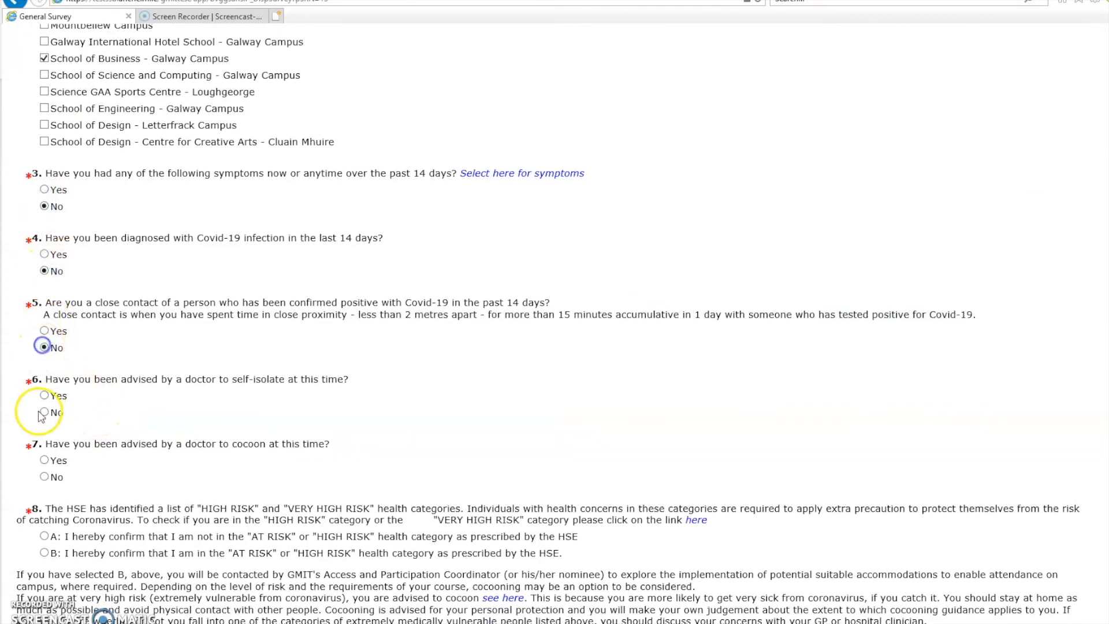
left_click(44, 476)
scroll(48, 482, "down", 3)
left_click(45, 370)
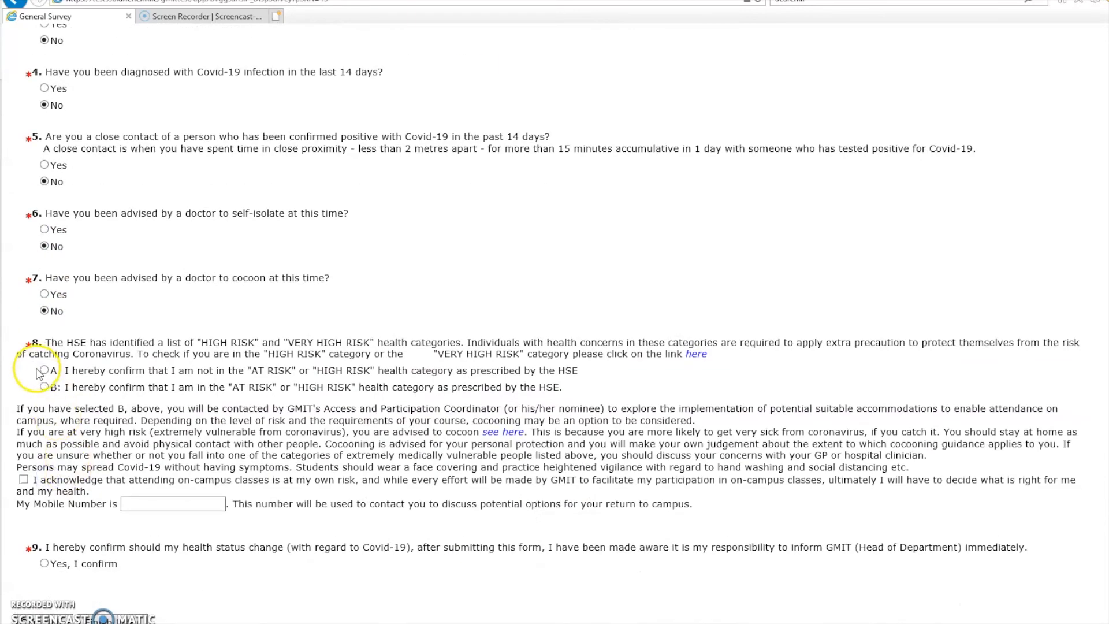
Acknowledge attending on-campus classes at own risk, fill in the mobile number, answer Yes, I confirm to question 9, and submit the survey
left_click(23, 479)
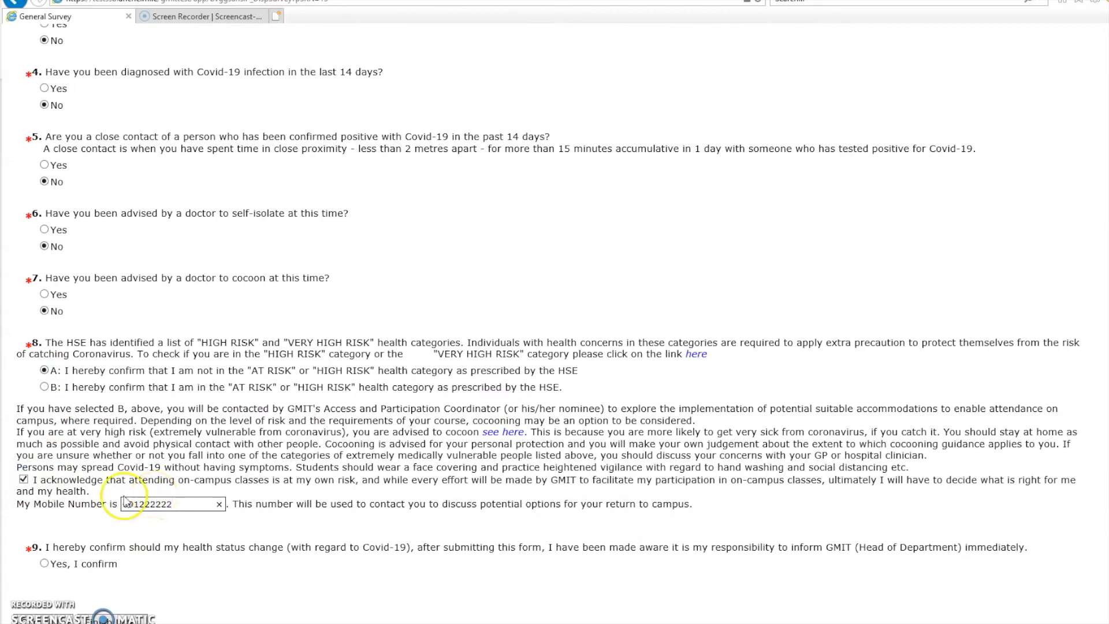
left_click(43, 563)
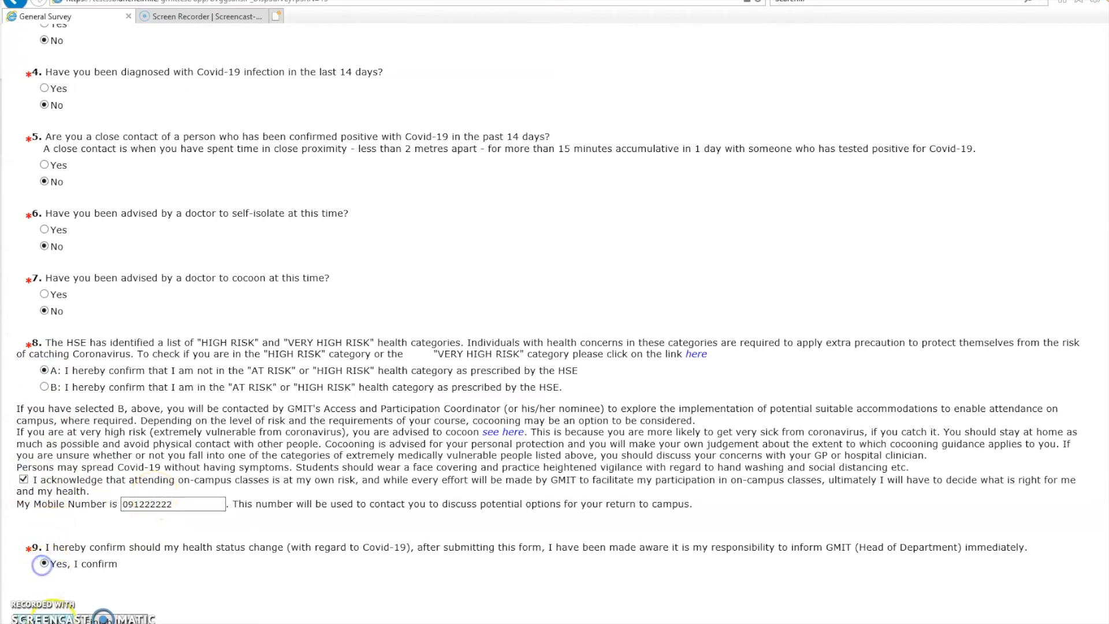
left_click(52, 621)
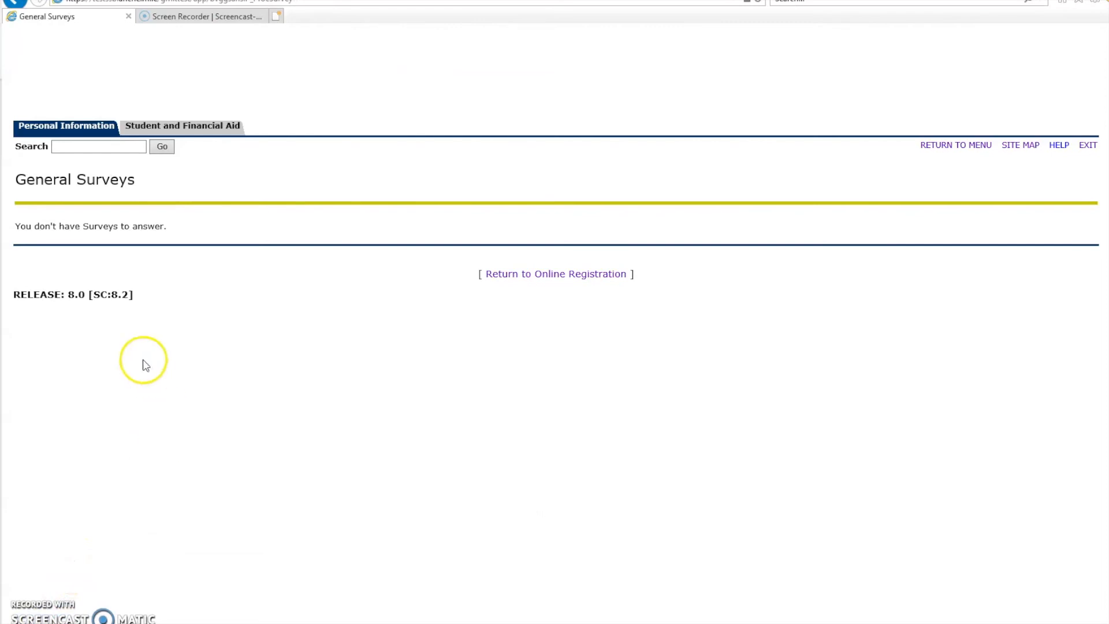
Return from the surveys to the Online Registration checklist and confirm the registration, agreeing to the declaration and data protection terms
left_click(559, 275)
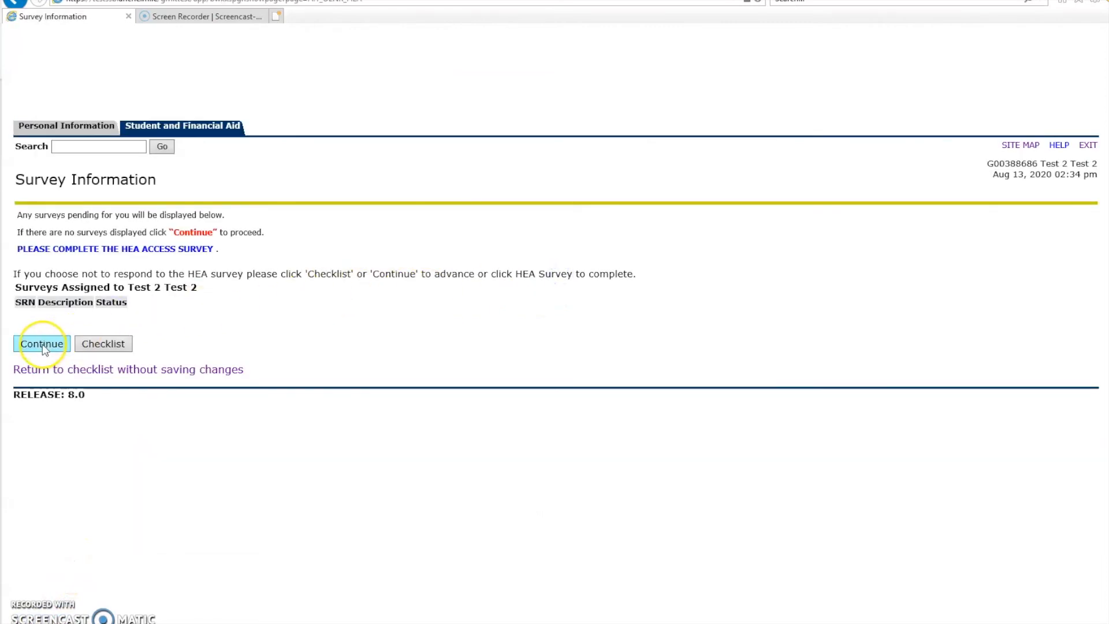
left_click(42, 344)
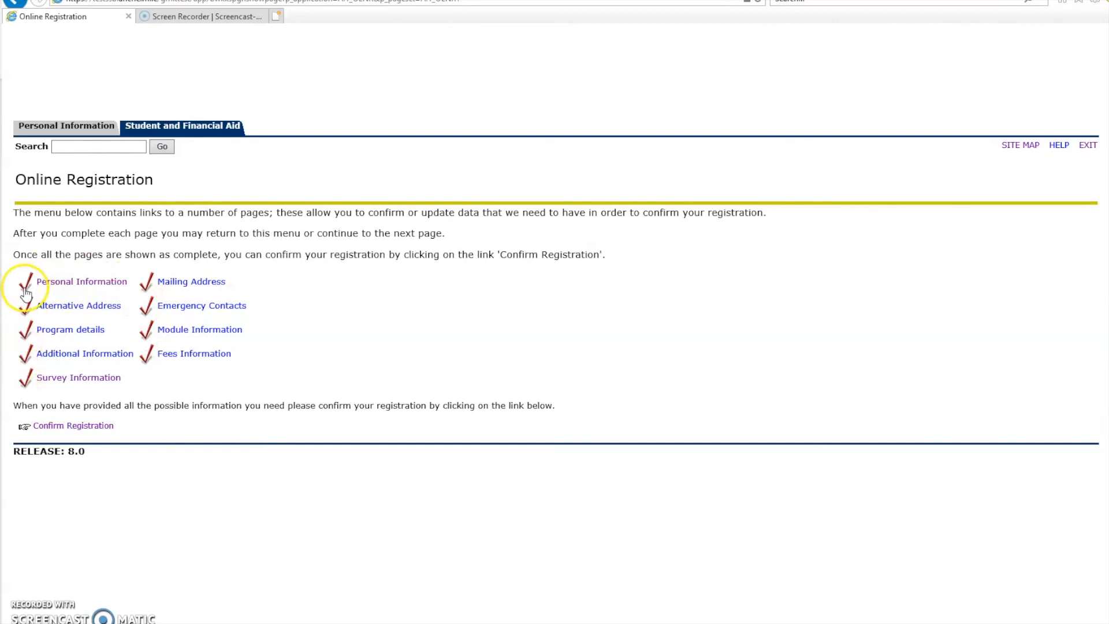
left_click(87, 427)
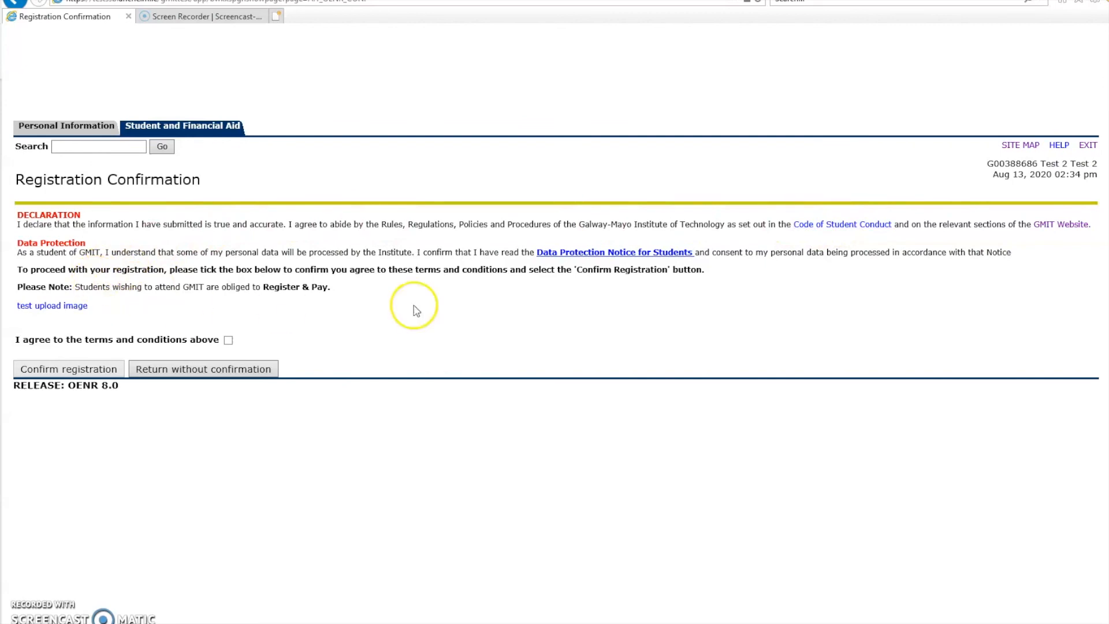
left_click(228, 341)
left_click(65, 369)
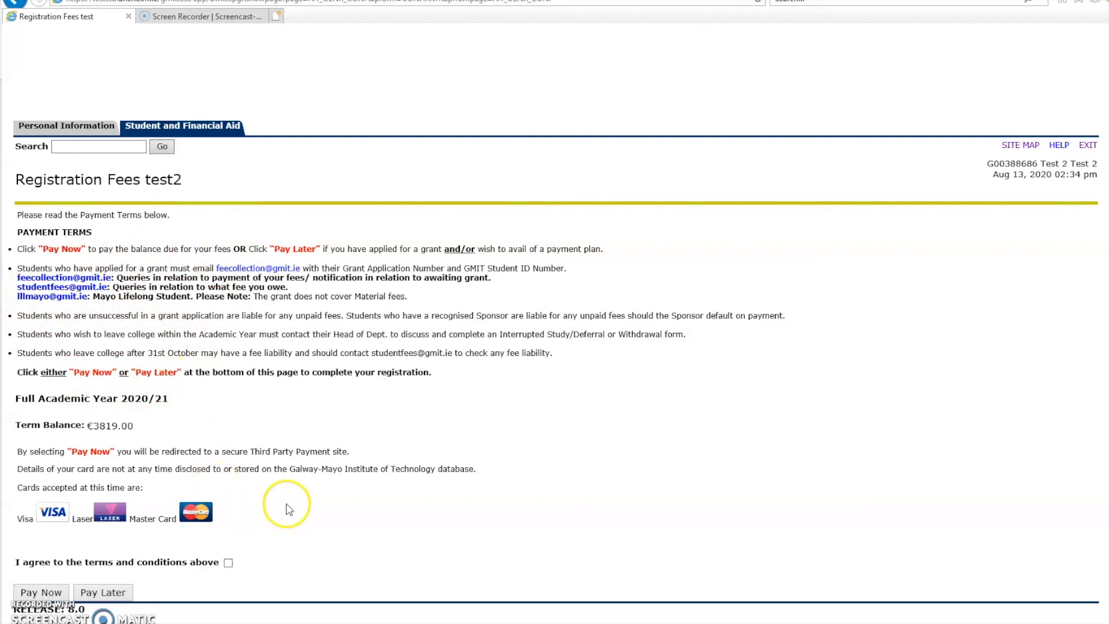
Agree to the payment terms for the Full Academic Year 2020/21 fees and choose to pay later
left_click(228, 564)
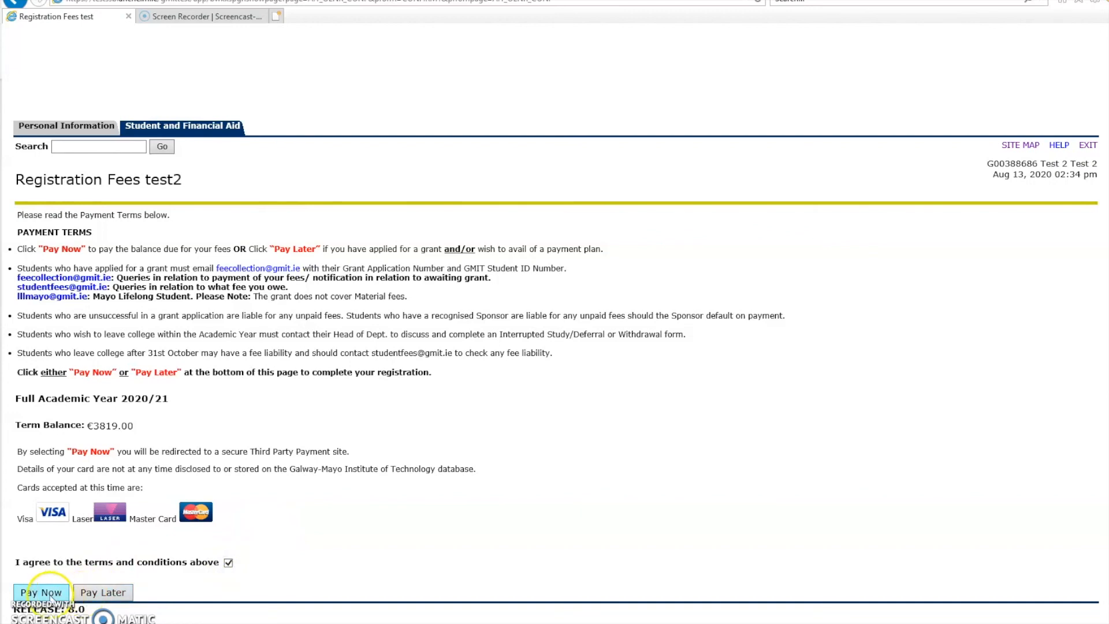
left_click(106, 594)
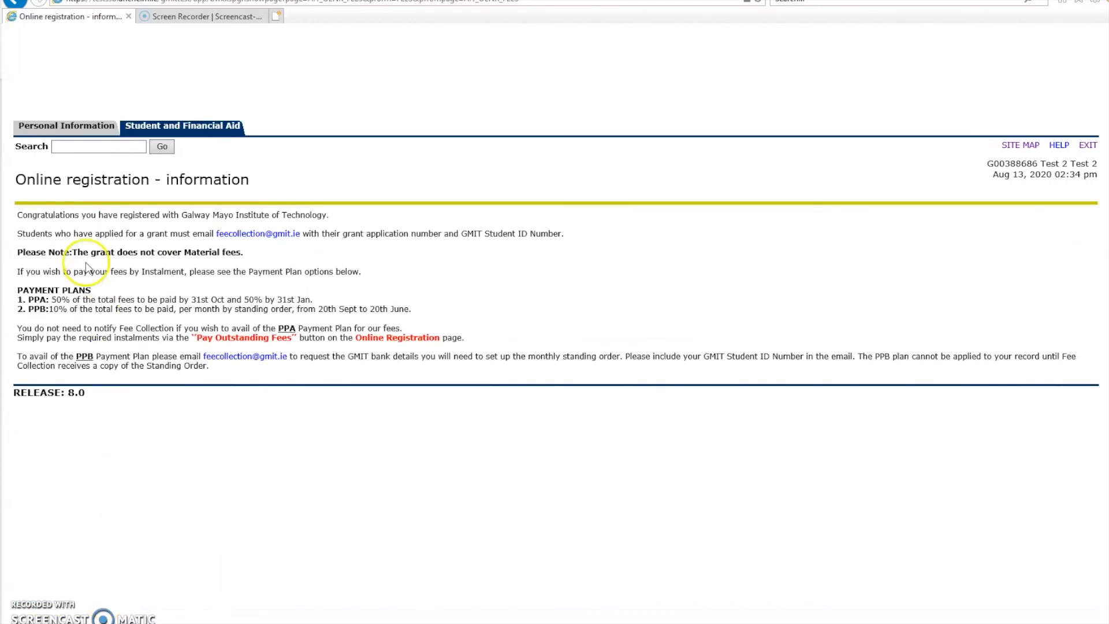